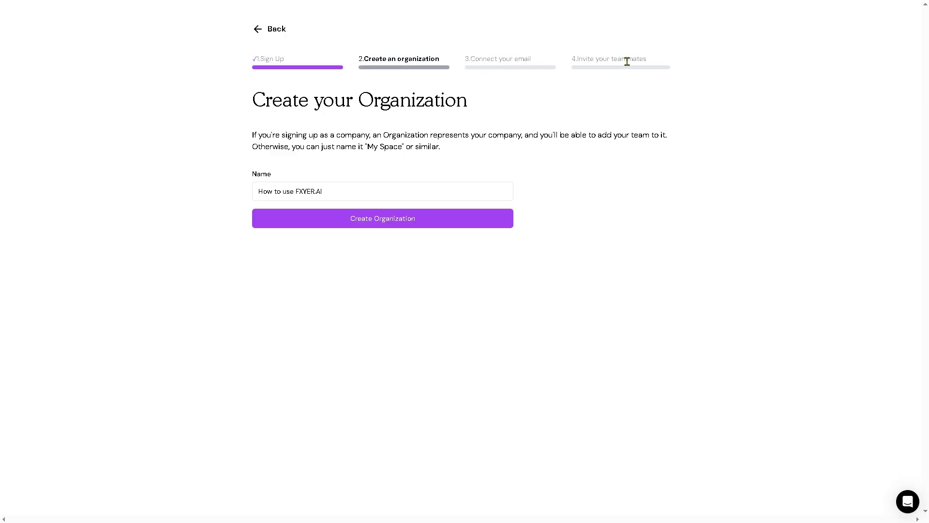
Step: Create the 'How to use FYXER.AI' organization and grant Fyxer all requested calendar and Gmail permissions
click(439, 225)
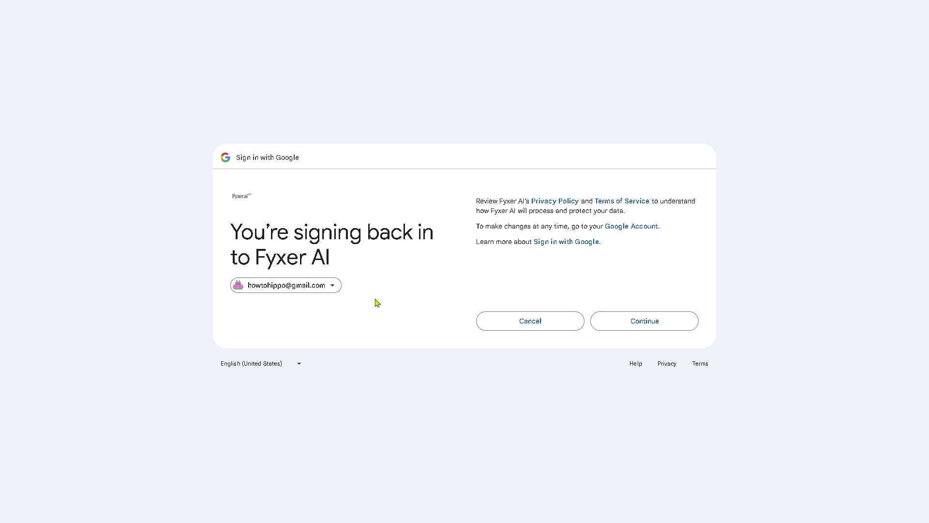
click(639, 322)
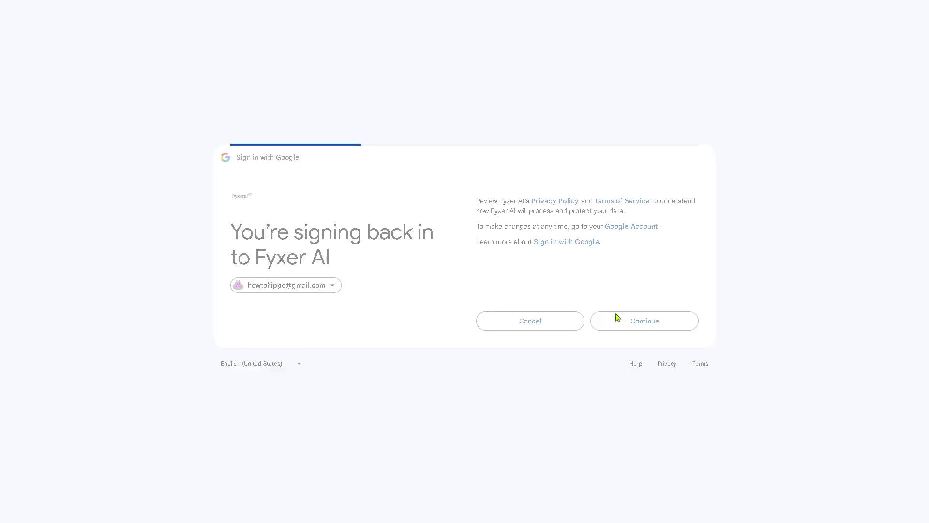
click(491, 128)
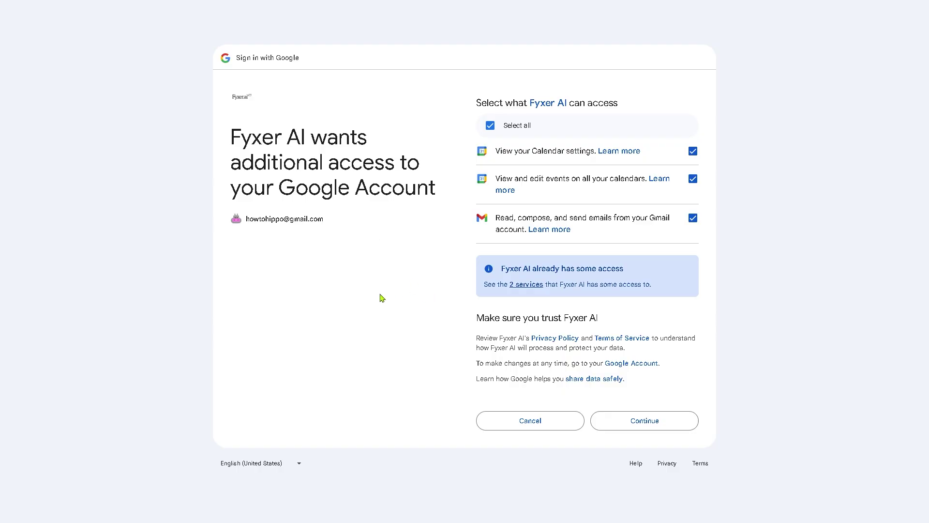
click(649, 425)
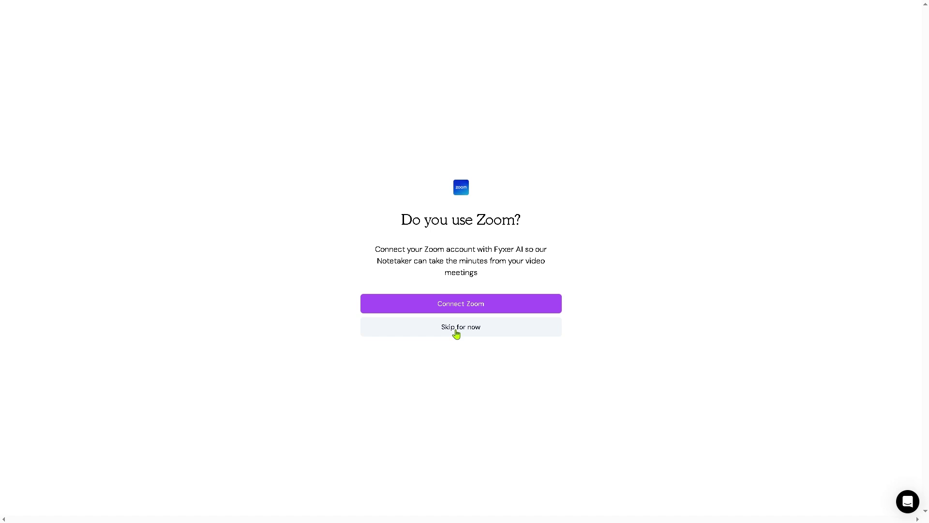
Step: Skip the Zoom connection and postpone inviting teammates until later
click(457, 333)
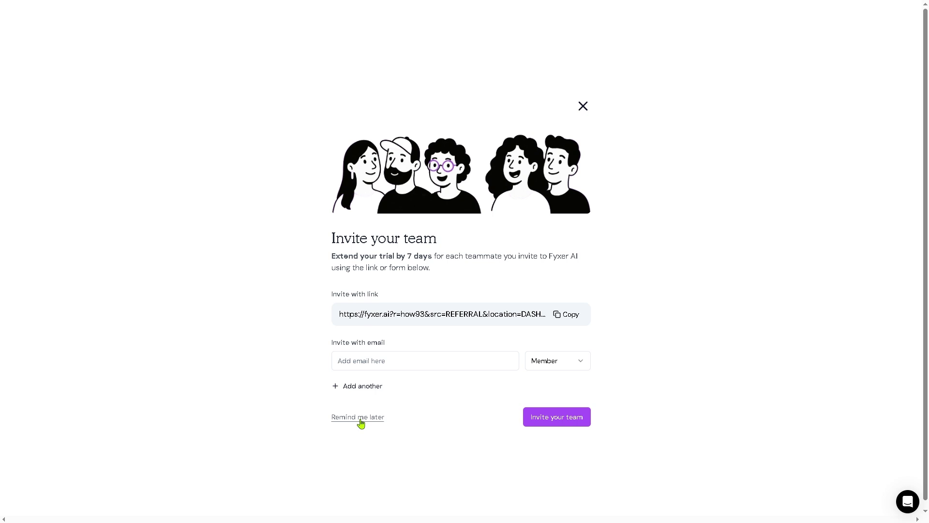
click(358, 418)
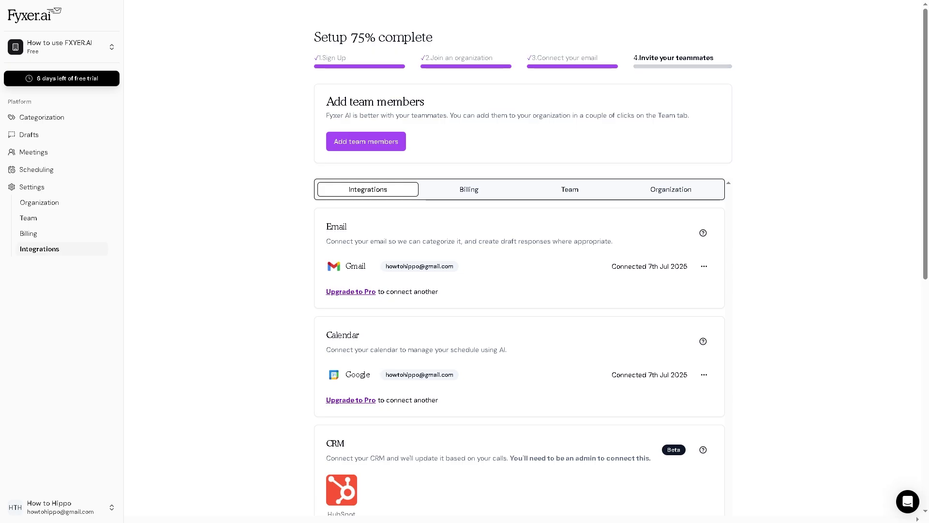
Step: Go to Categorization in Fyxer's left sidebar
click(44, 118)
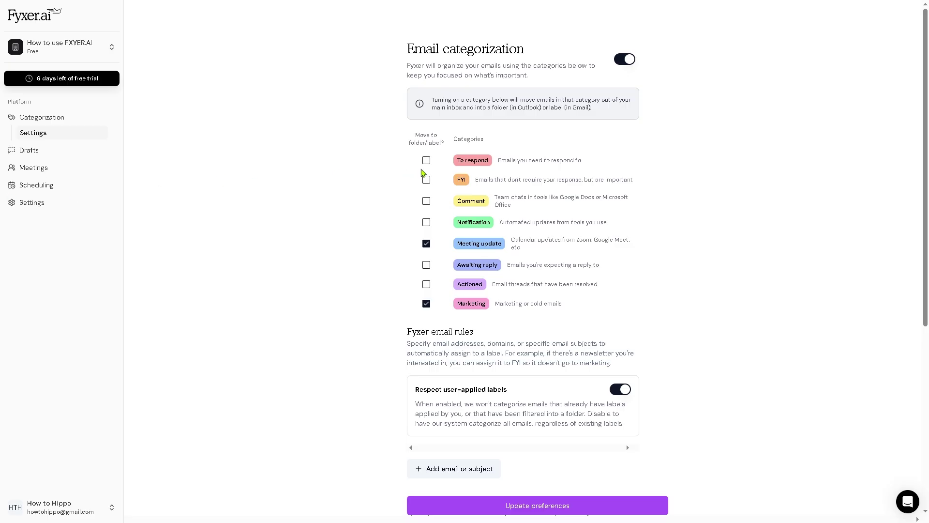
Step: Tick Move to folder/label for To respond, FYI, Comment, Notification, Awaiting reply and Actioned
click(426, 161)
click(427, 180)
click(426, 201)
click(427, 222)
click(427, 266)
click(427, 286)
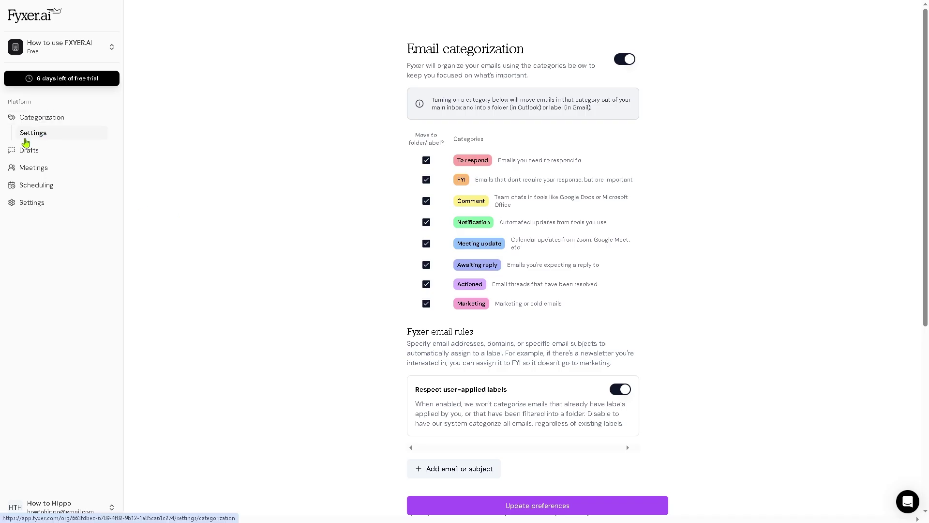
Step: Go to the Drafts settings and start editing the Draft Prompt text
click(30, 151)
scroll(316, 250, down, 1)
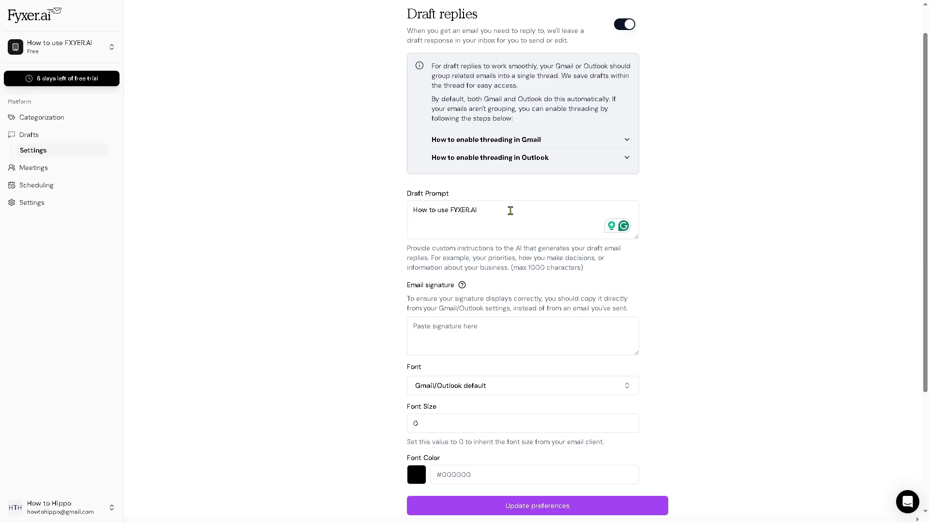
click(508, 215)
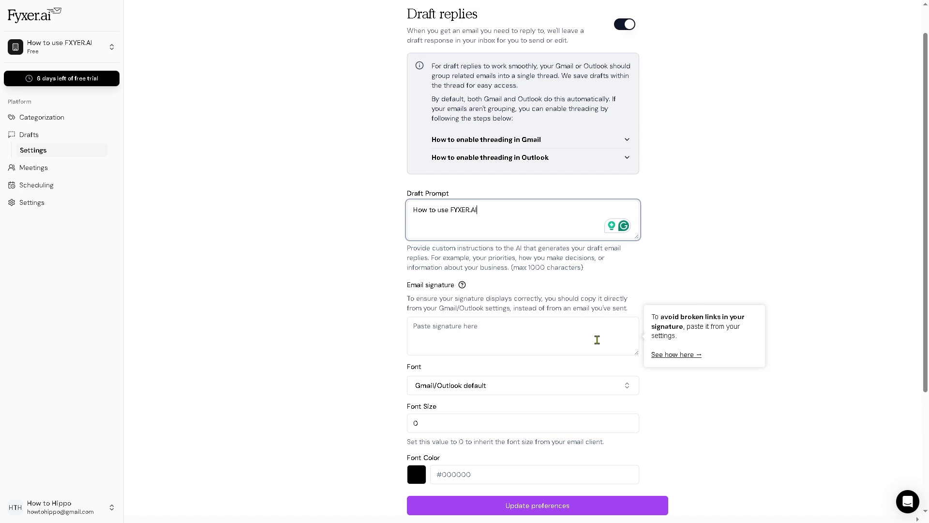
scroll(582, 377, down, 1)
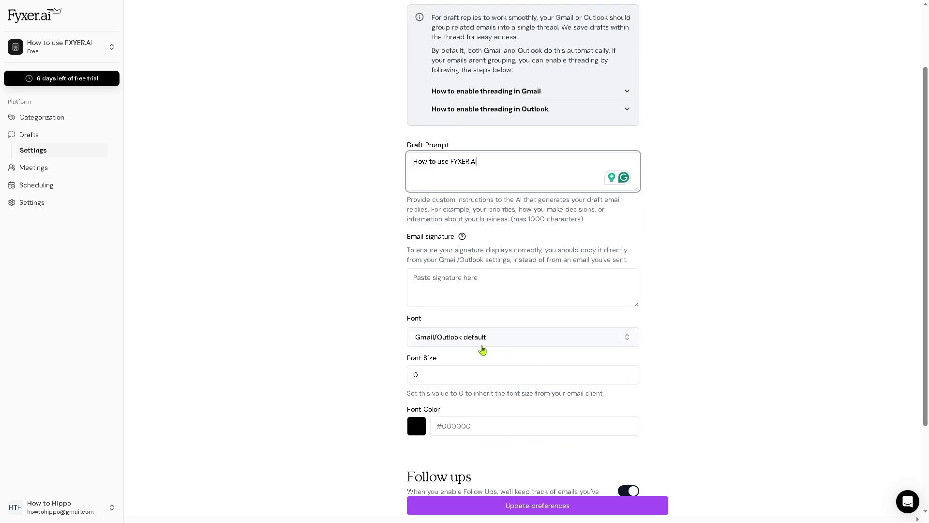
Step: Browse the fonts available for draft replies, leaving the font unchanged
click(475, 342)
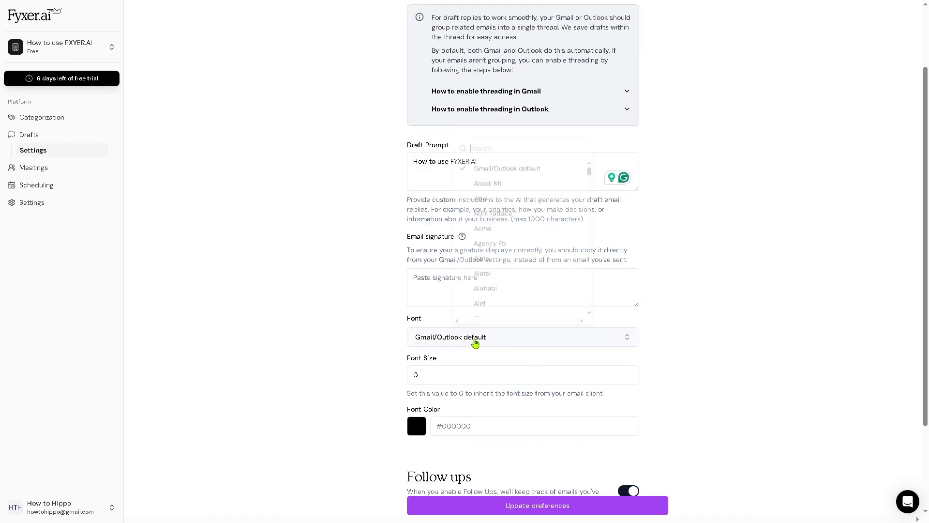
scroll(557, 247, down, 1)
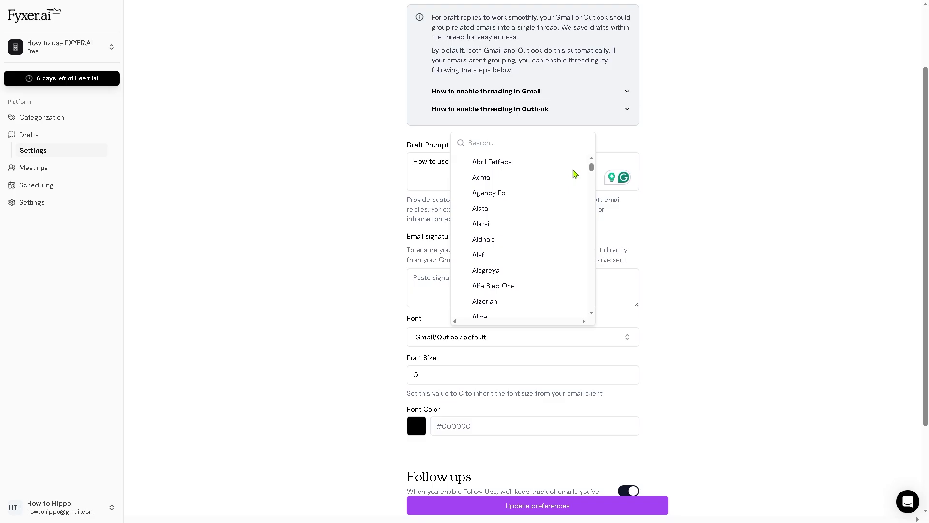
drag(594, 173, 594, 184)
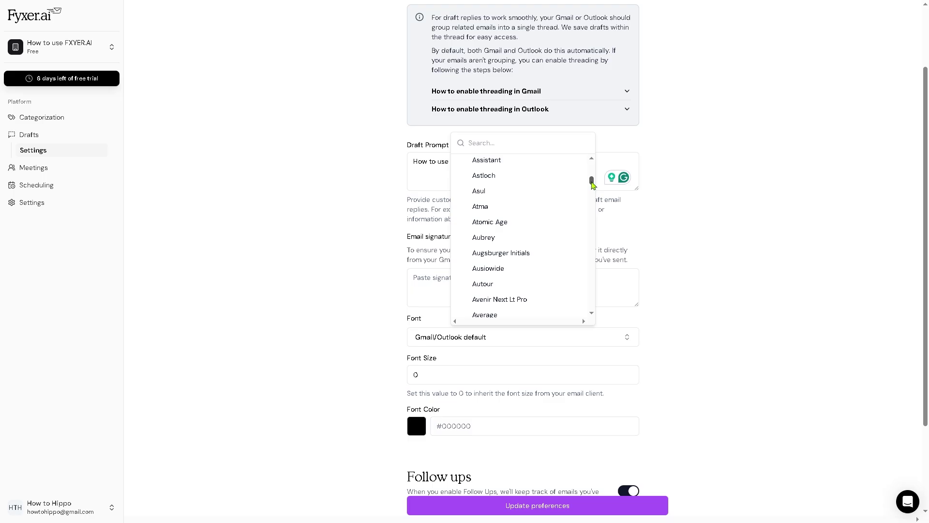
scroll(537, 174, up, 8)
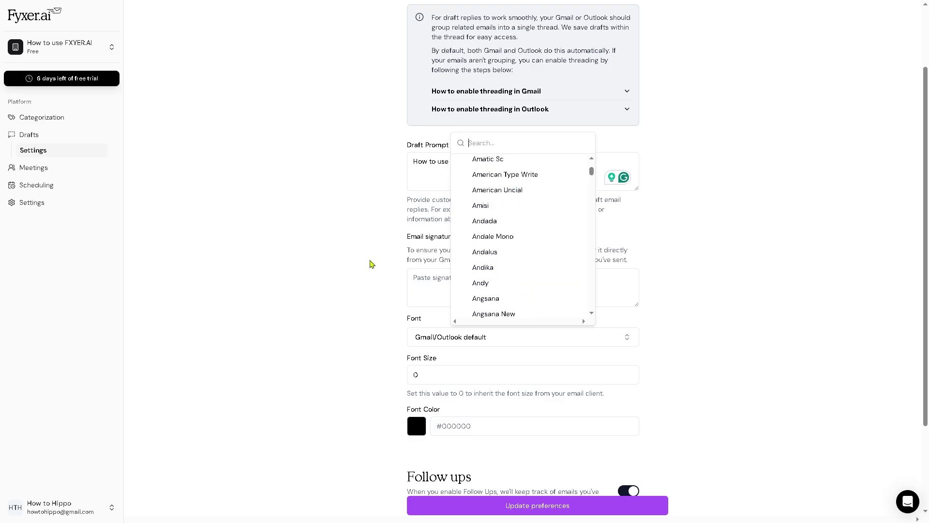
click(403, 398)
Step: Set the draft font size to 3 and the draft text colour to red
double_click(416, 375)
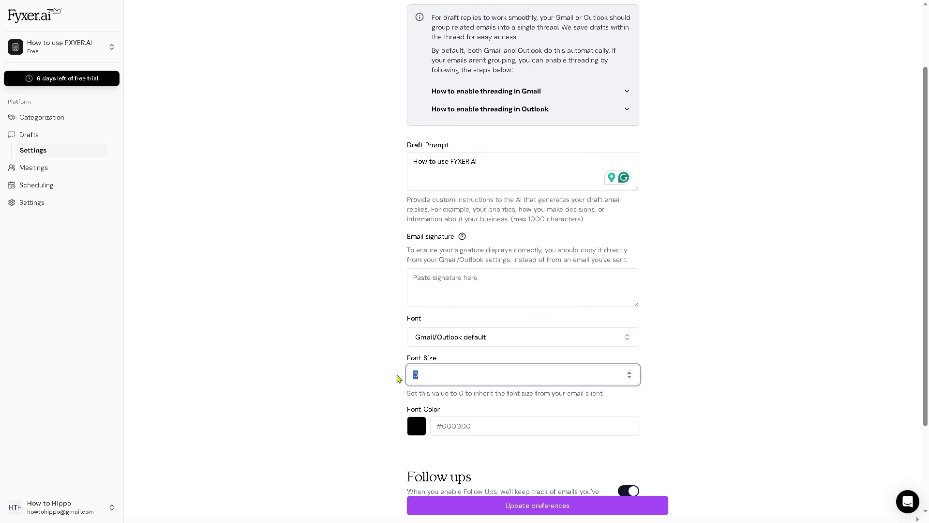
text(3)
click(326, 375)
scroll(326, 376, down, 1)
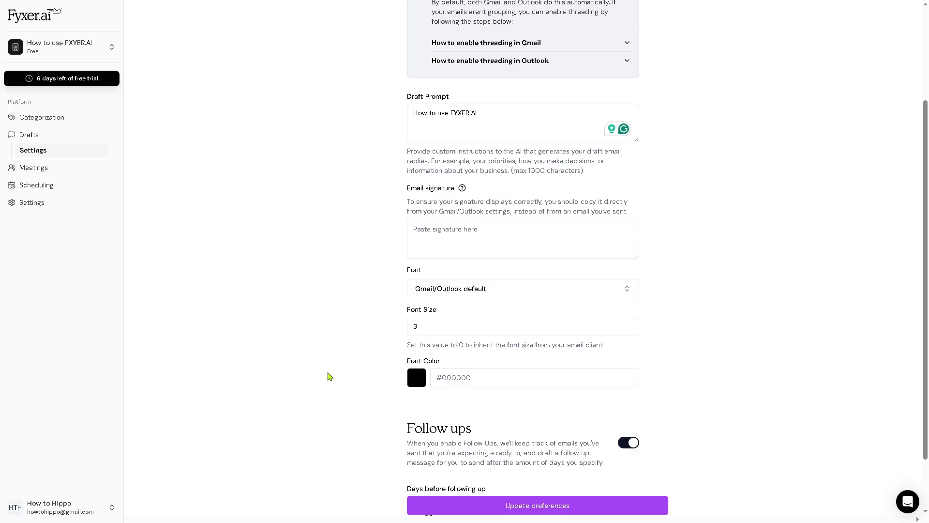
click(417, 380)
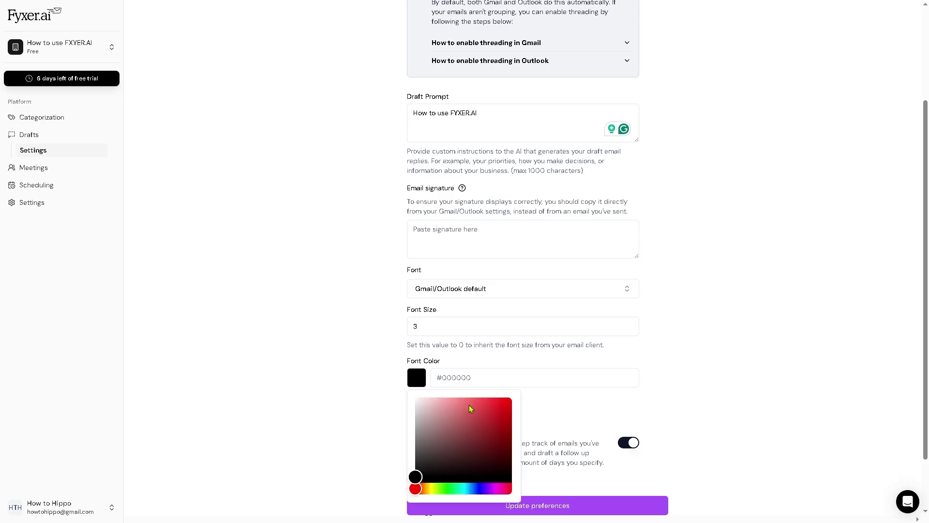
drag(469, 405, 512, 397)
click(747, 352)
Step: After the save fails validation, change the font size to 8 and save again
scroll(747, 352, down, 1)
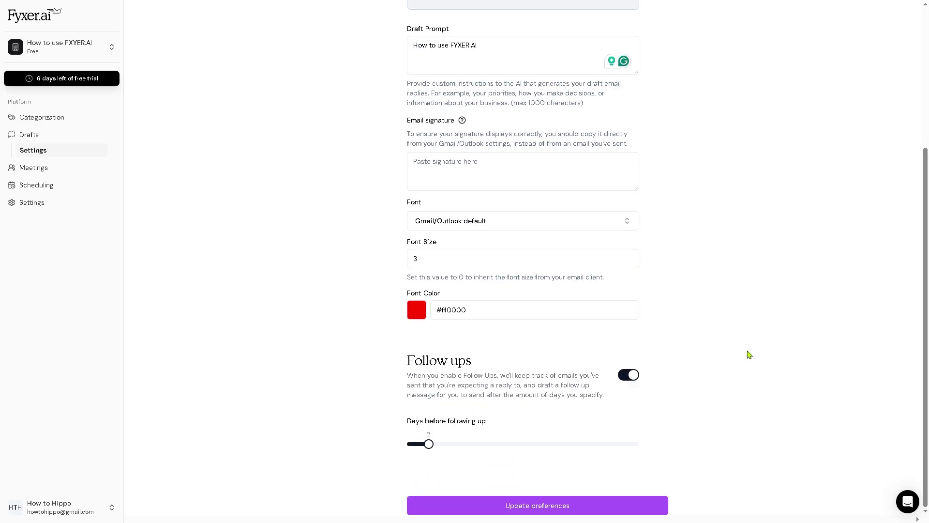
click(507, 510)
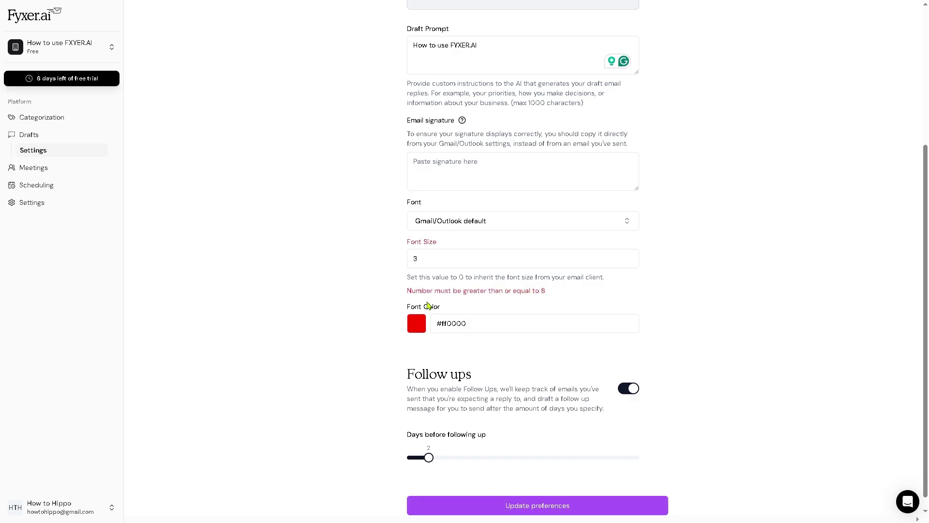
double_click(409, 259)
text(8)
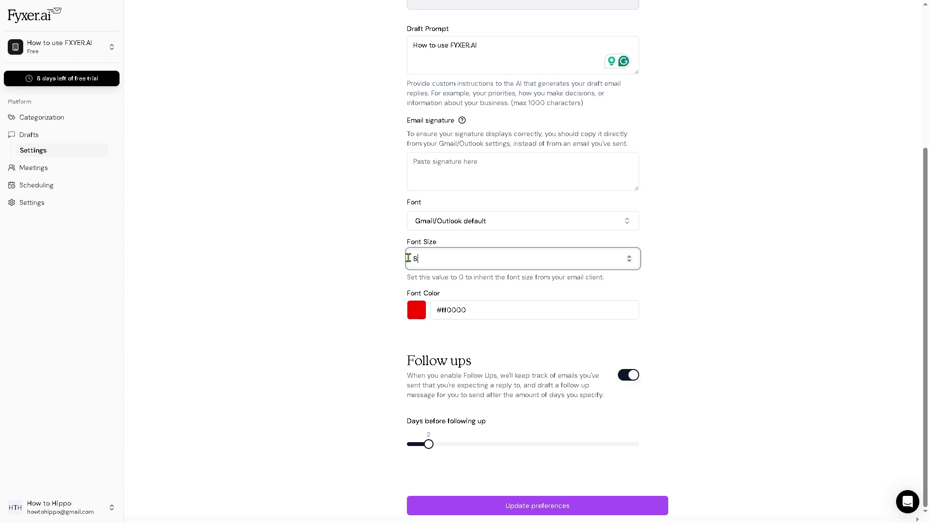
click(528, 511)
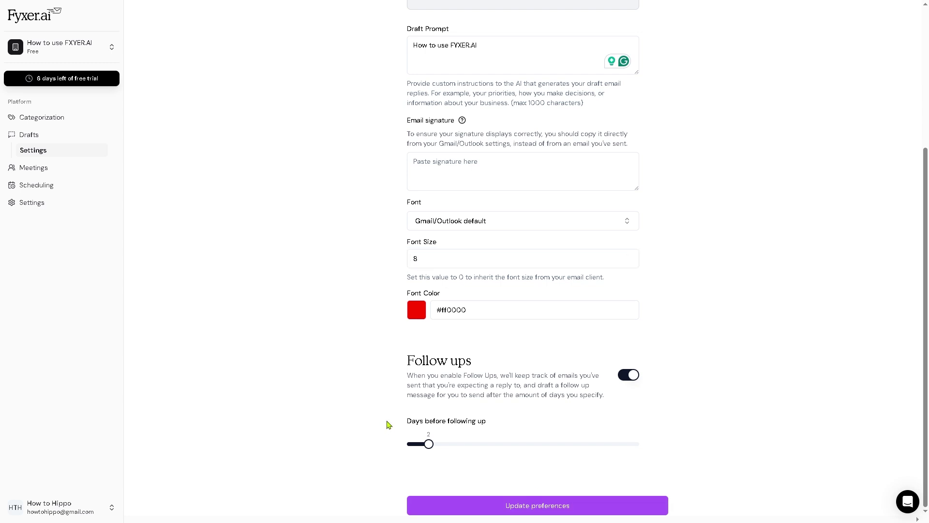
click(537, 509)
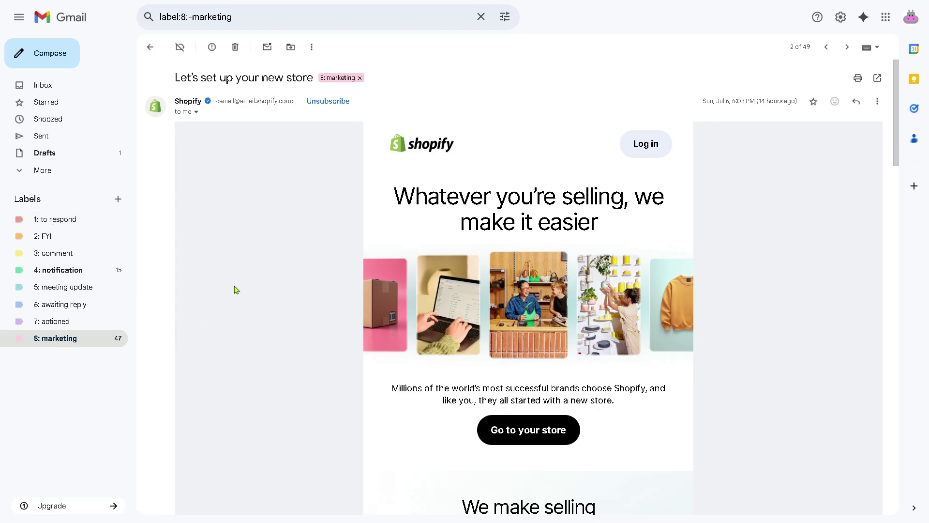
Step: Read Fyxer's draft reply under the Shopify marketing email, then go to Meetings > Recordings
scroll(236, 289, down, 3)
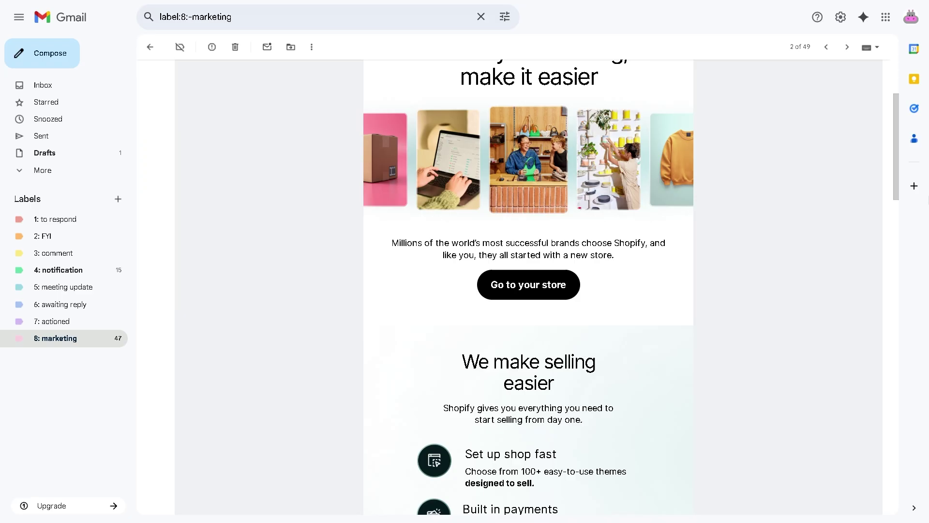
scroll(894, 223, down, 4)
drag(894, 223, 888, 481)
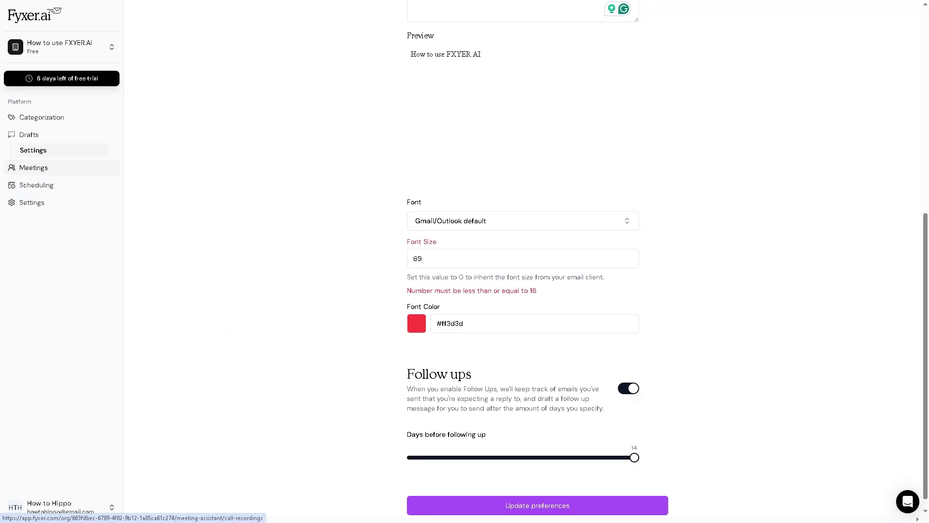
click(29, 168)
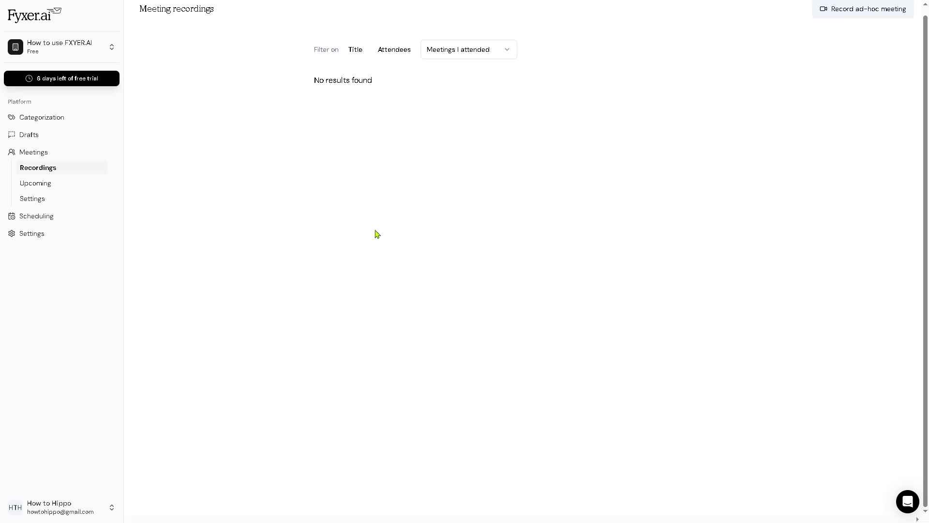
click(851, 9)
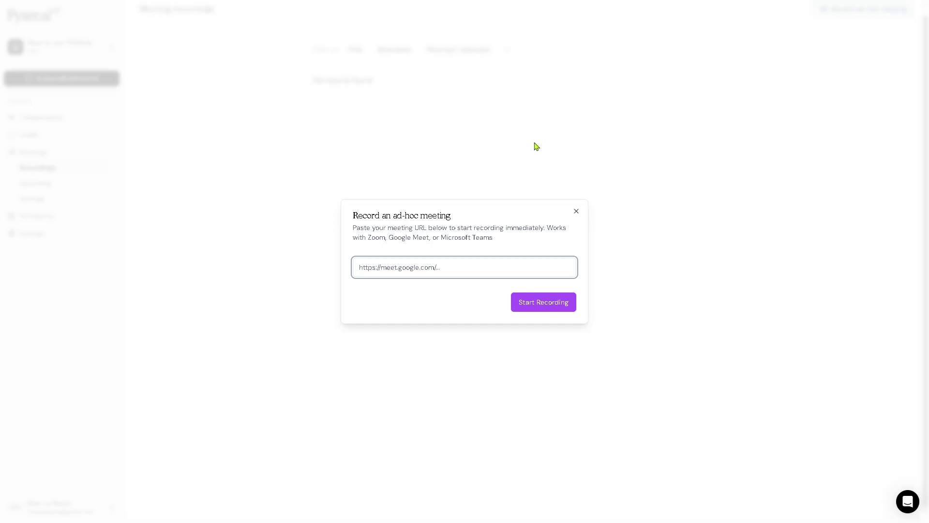
click(576, 211)
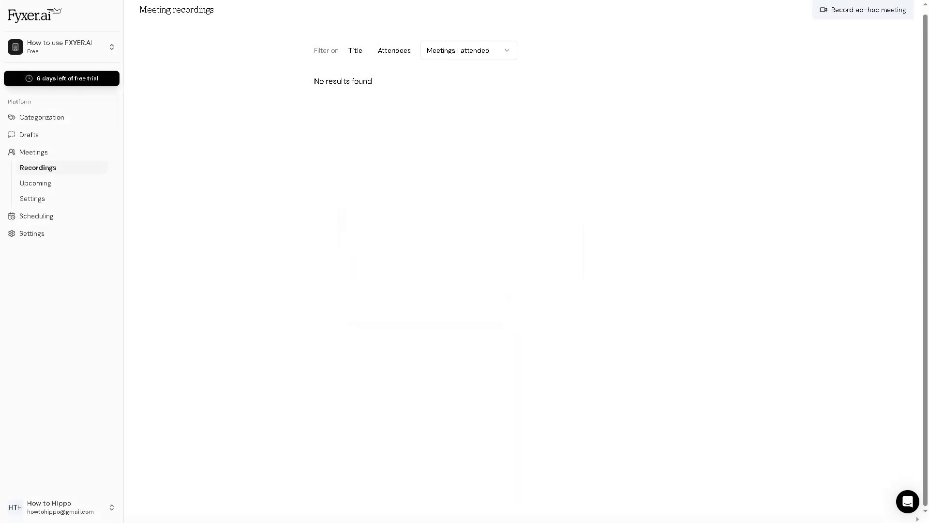
Step: Go to Scheduling and review the general scheduling link and 30-minute default duration
click(58, 218)
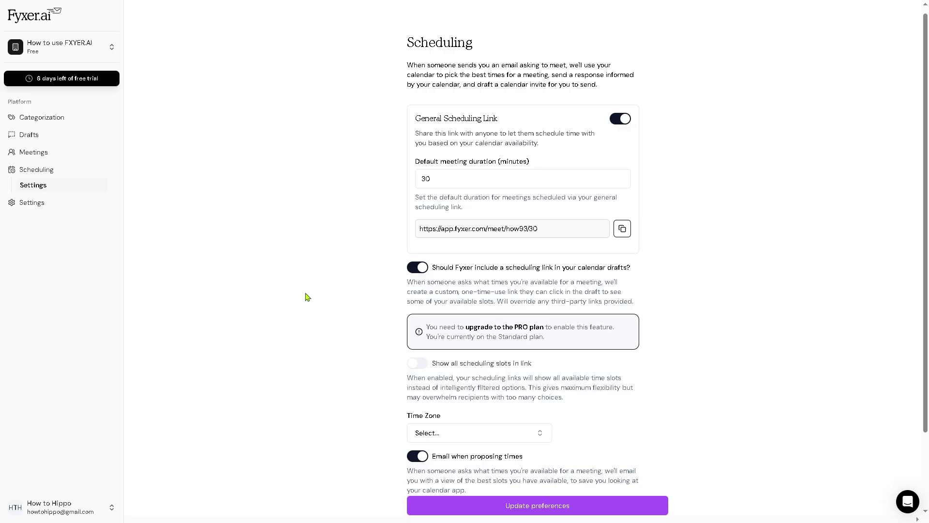
scroll(301, 299, down, 1)
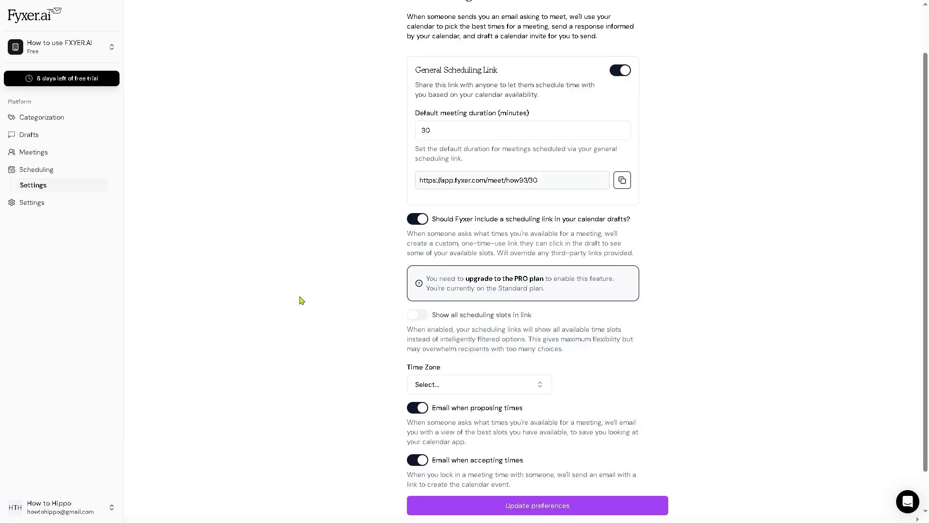
Step: Review the Professional plan's features, then check Gmail and Google Calendar under Integrations
click(490, 283)
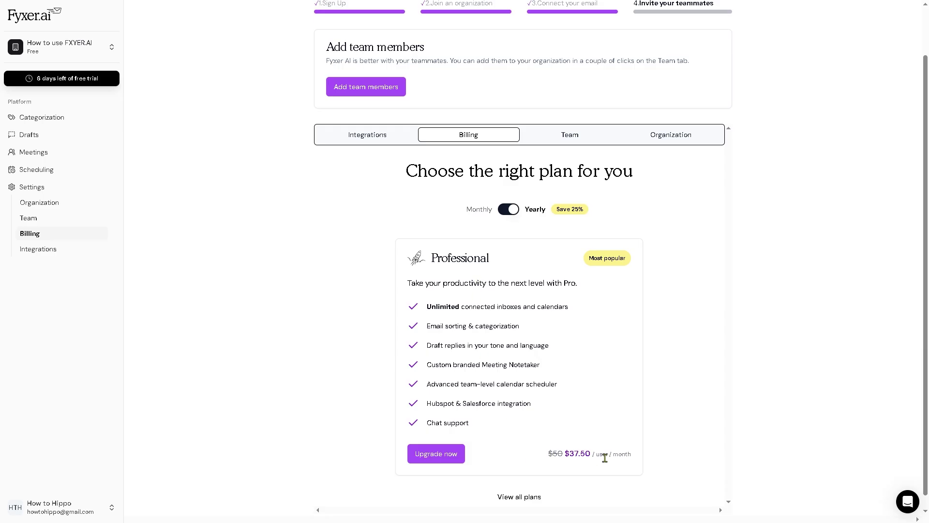
drag(426, 311, 523, 415)
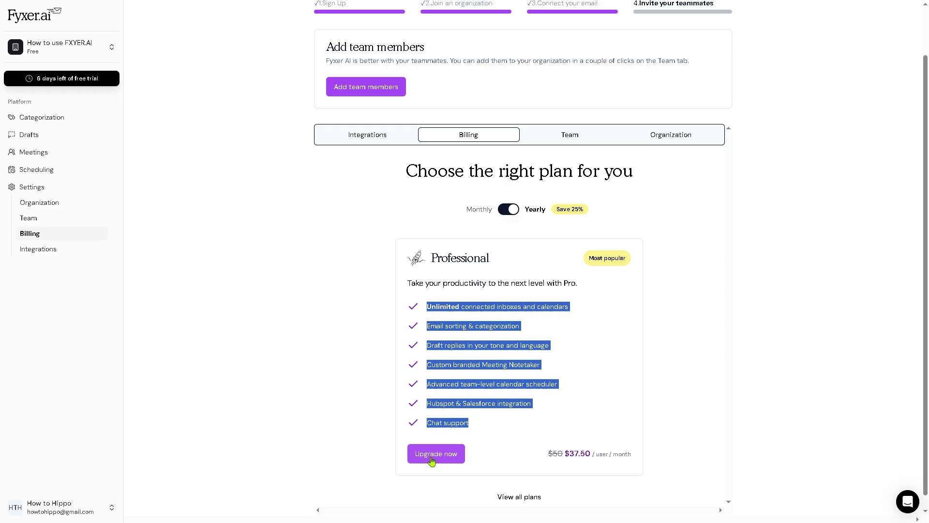
click(370, 135)
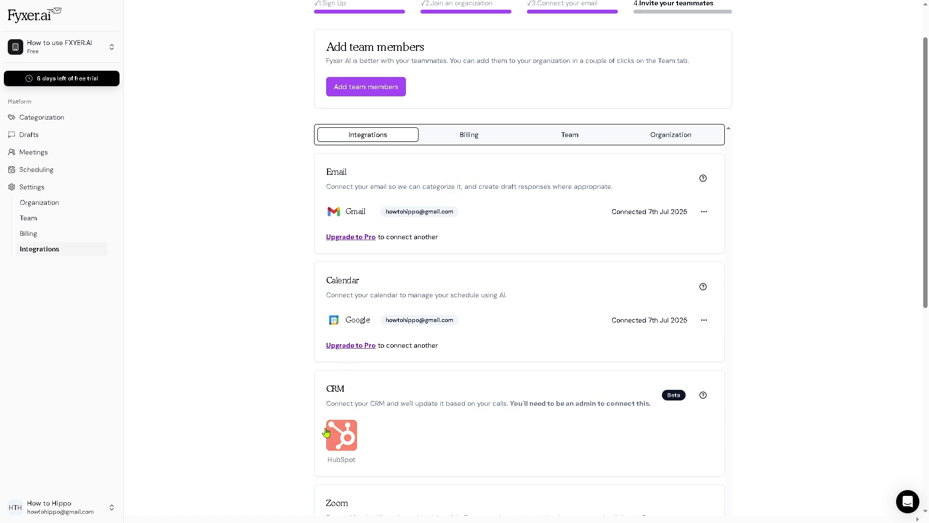
scroll(329, 426, down, 5)
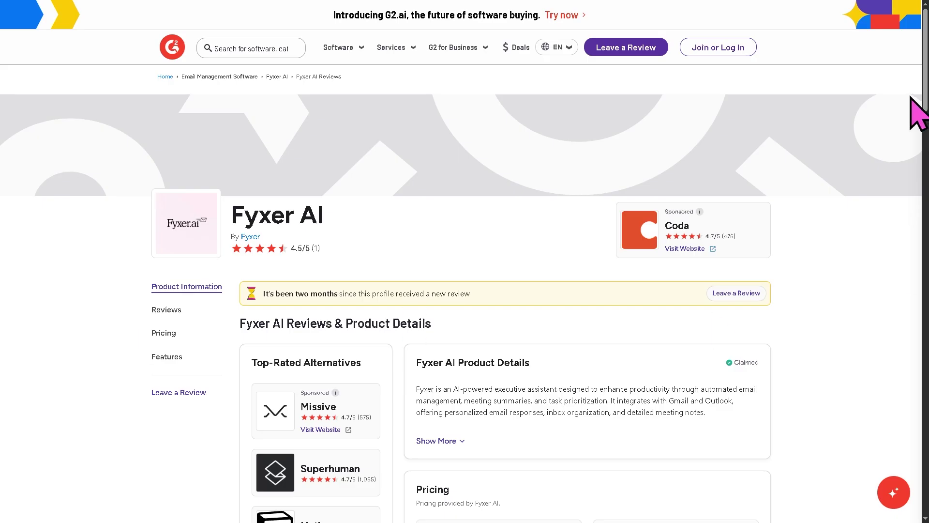
Step: Scroll down G2's Fyxer AI reviews page past its 4.5/5 rating
drag(926, 104, 927, 383)
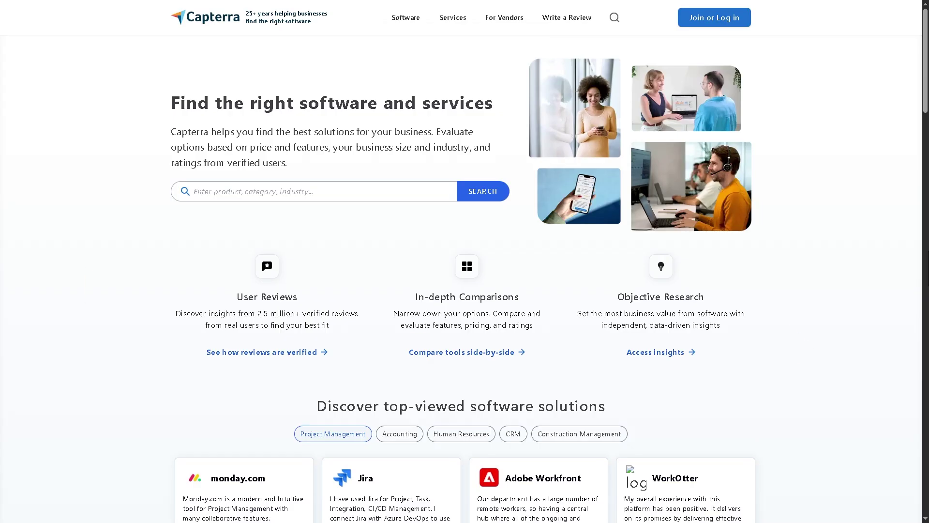
Step: Scroll down Capterra's homepage to review its top-viewed software solutions
drag(925, 109, 925, 294)
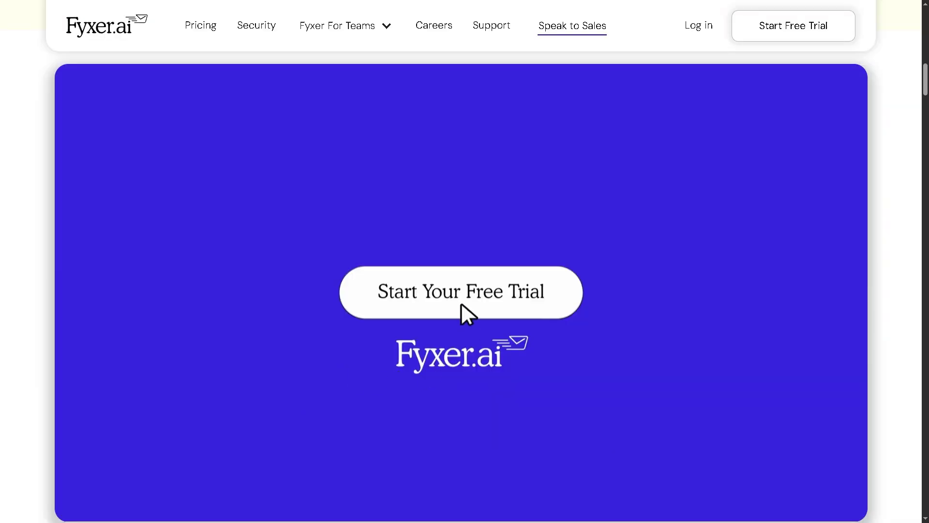
Step: Play the promo video on the Fyxer.ai homepage
click(461, 297)
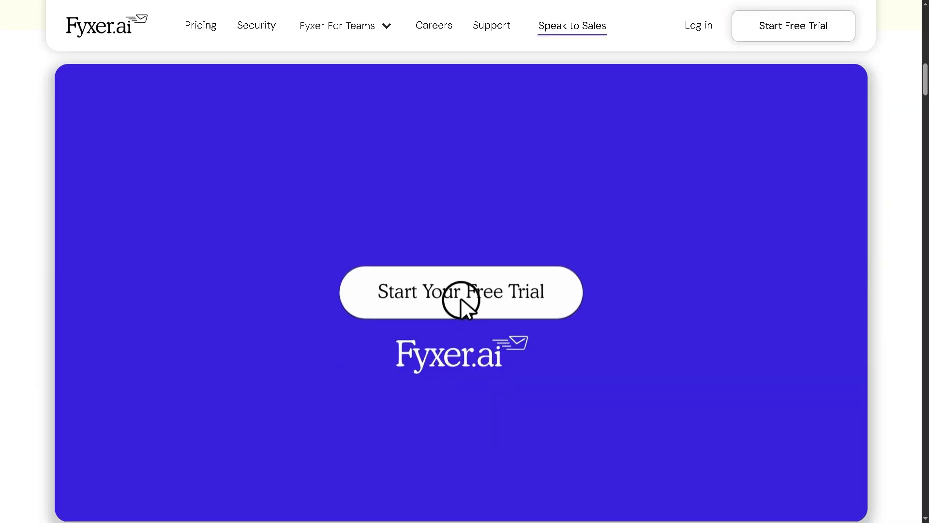